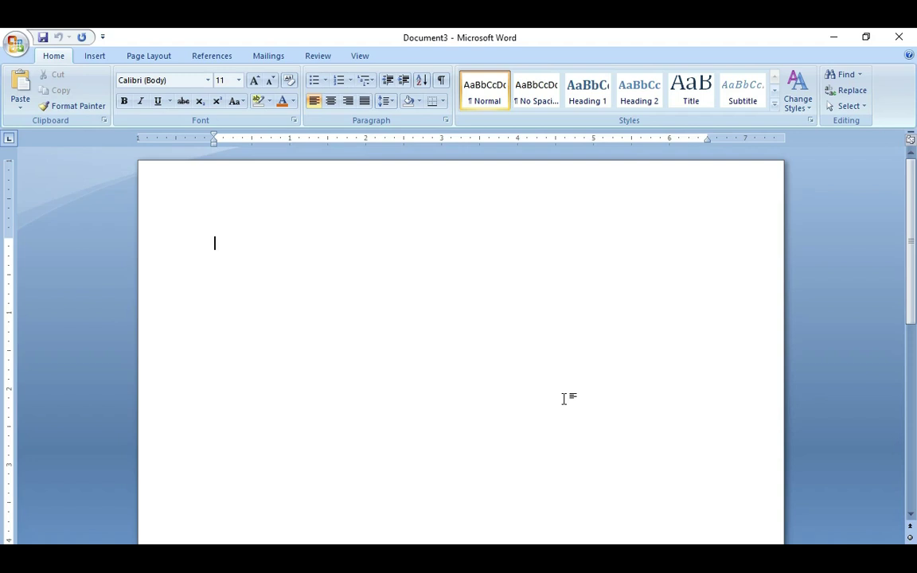
Change the page from Letter to a custom paper size, 6 inches wide by 4 inches tall.
click(143, 56)
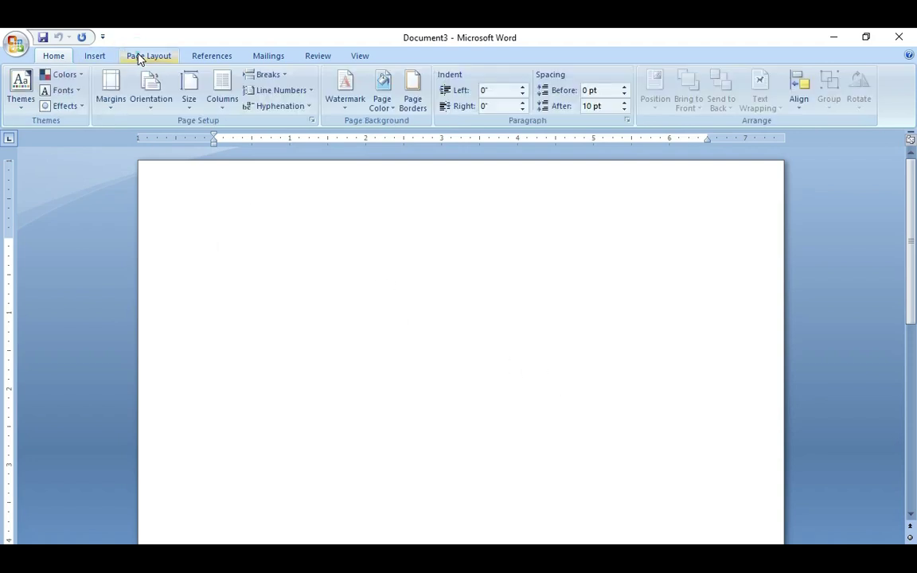
click(194, 116)
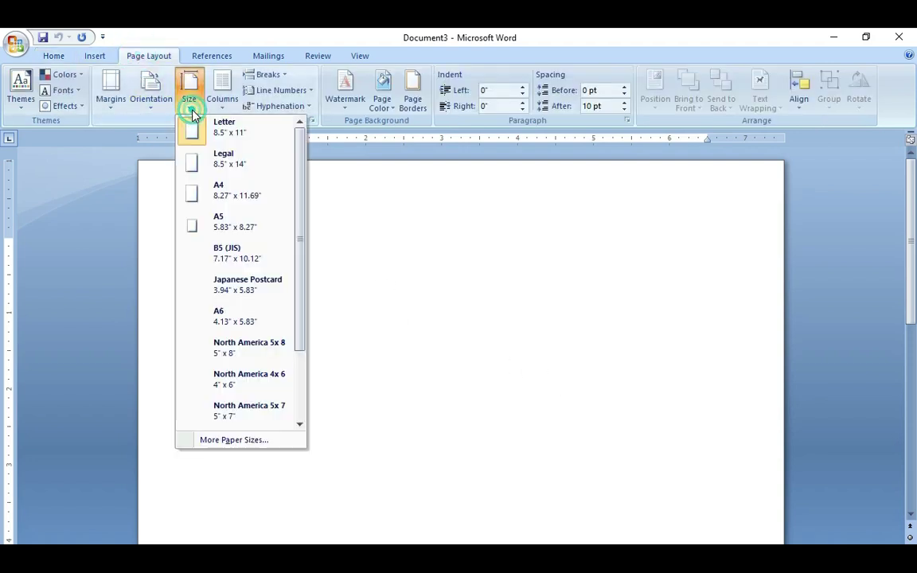
click(248, 443)
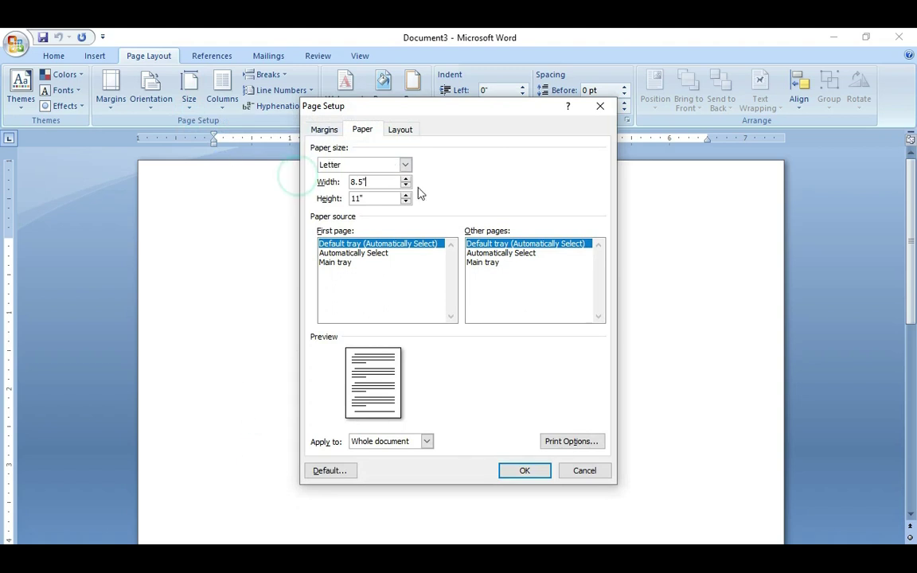
drag(375, 182, 348, 182)
text(6)
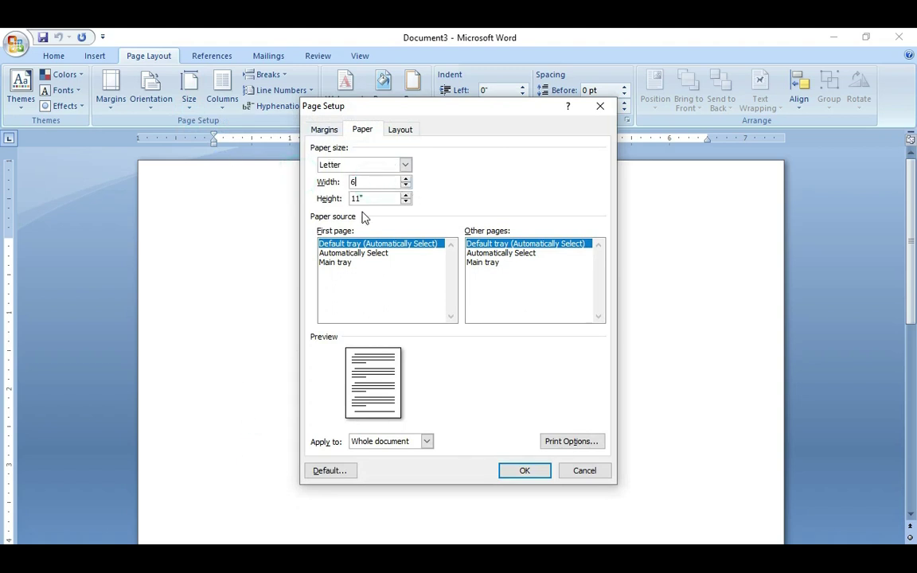
key(Tab)
key(BackSpace)
text(4)
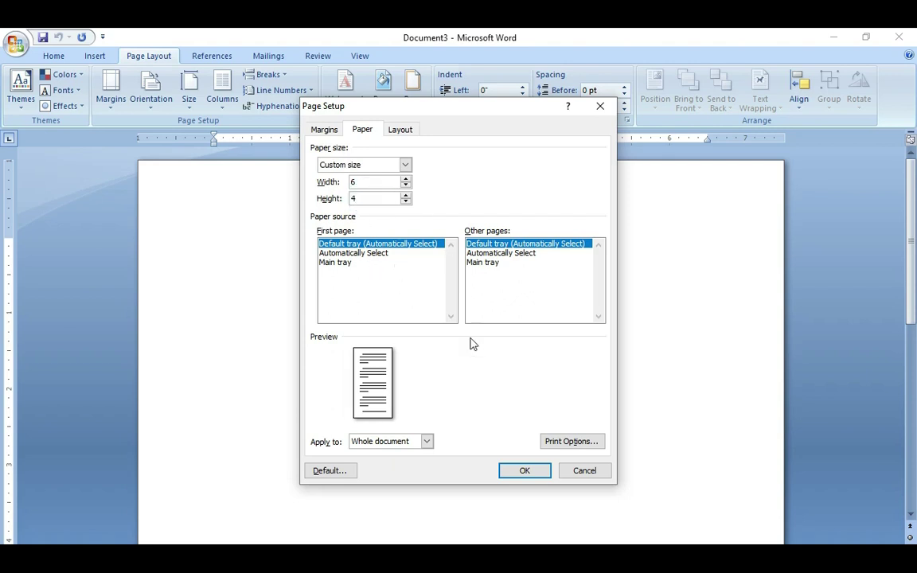
click(522, 470)
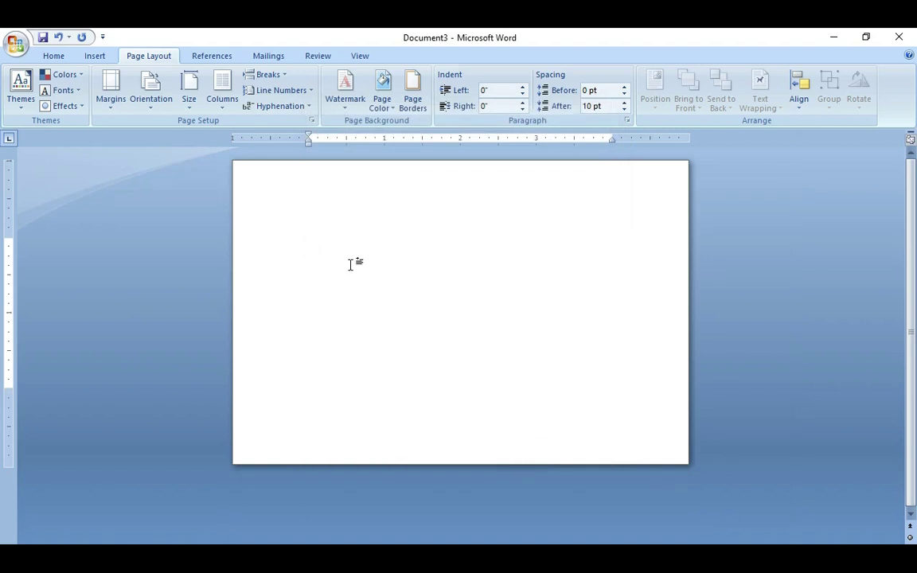
Insert the AI picture from the Downloads folder onto the page.
ctrl+scroll(360, 260, up, 3)
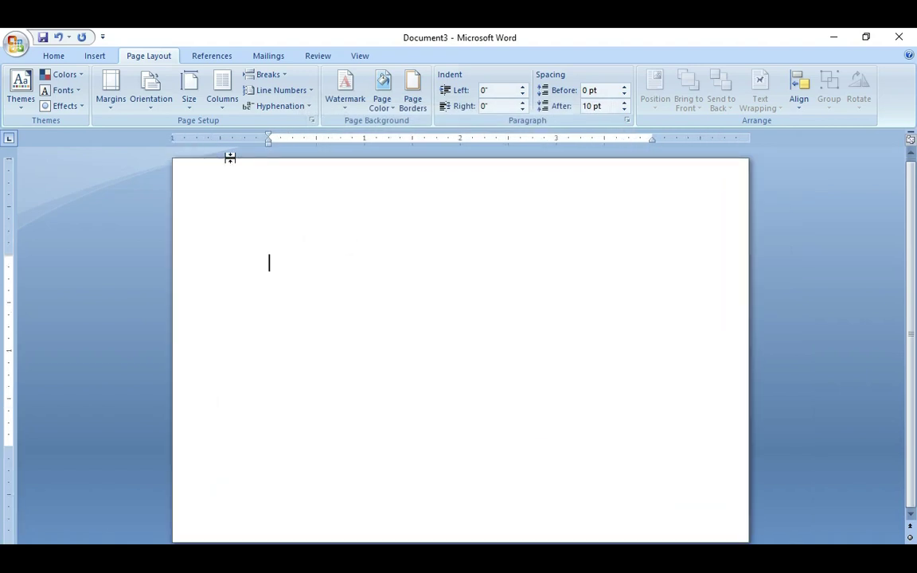
click(95, 56)
click(158, 96)
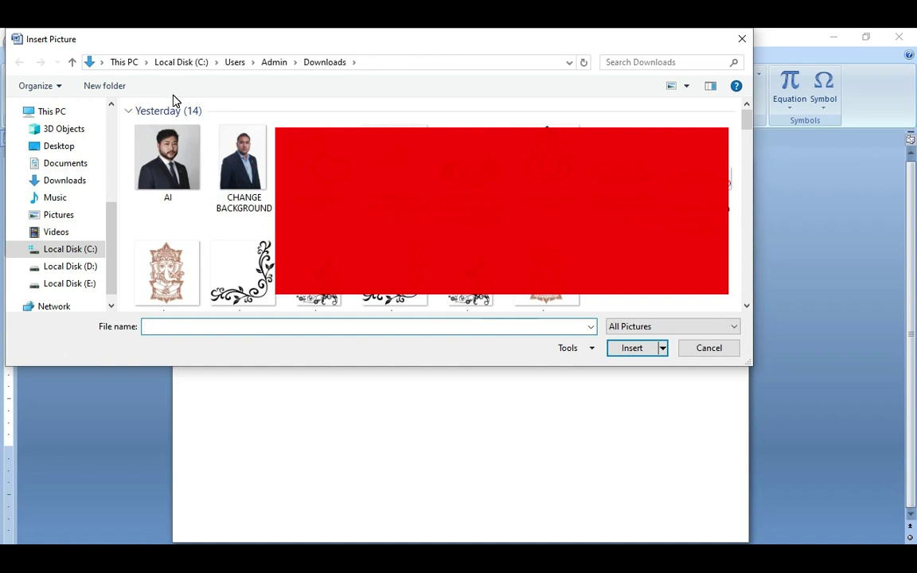
click(163, 172)
click(631, 348)
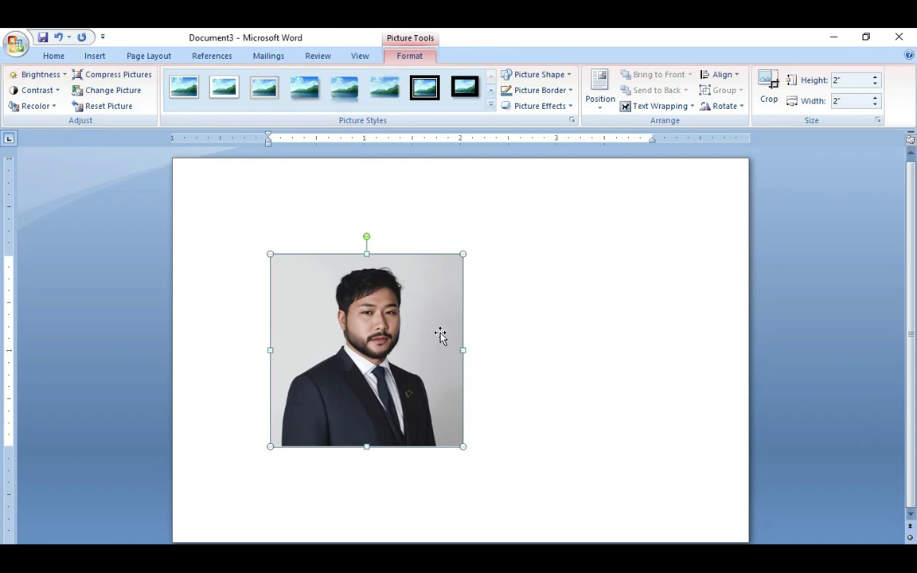
Crop the photo's left, right and bottom edges into a portrait shape.
click(768, 94)
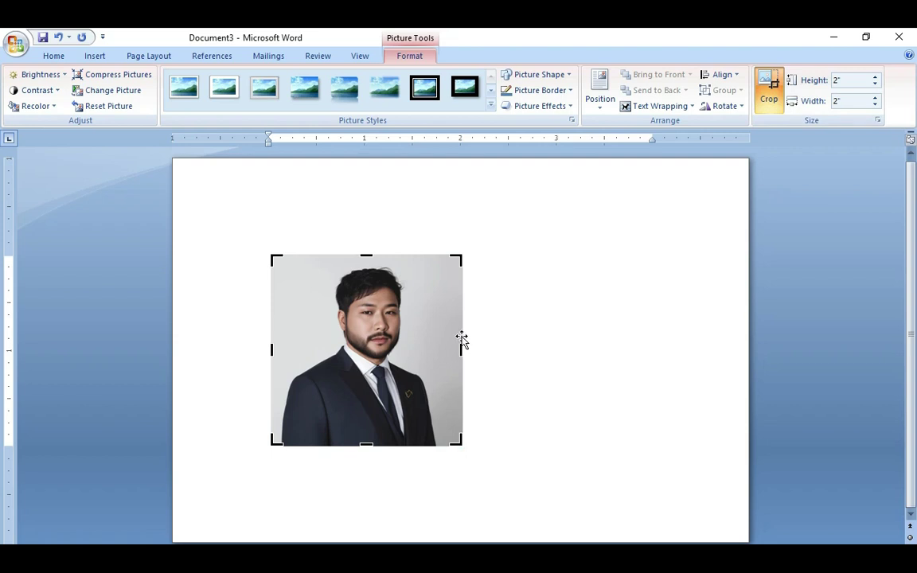
drag(461, 348, 436, 347)
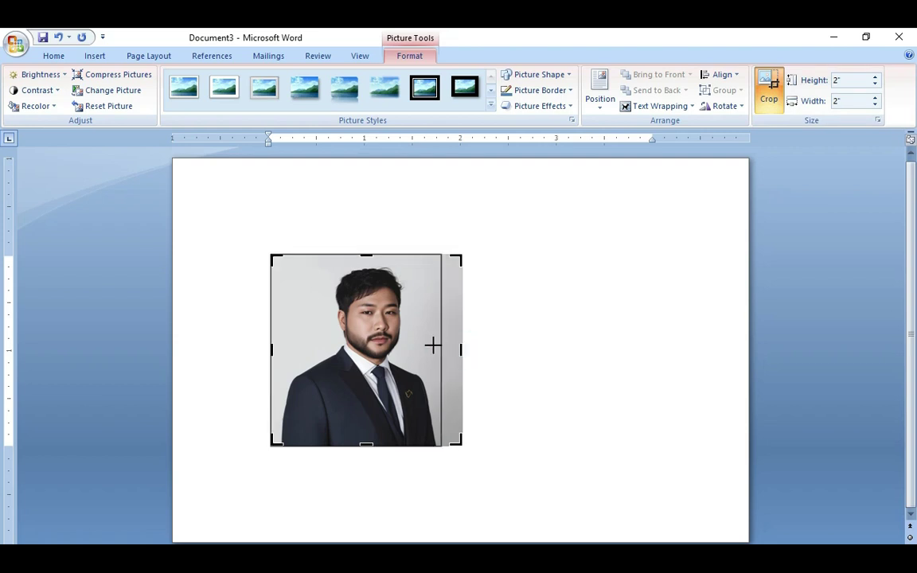
drag(270, 349, 286, 349)
drag(352, 443, 352, 434)
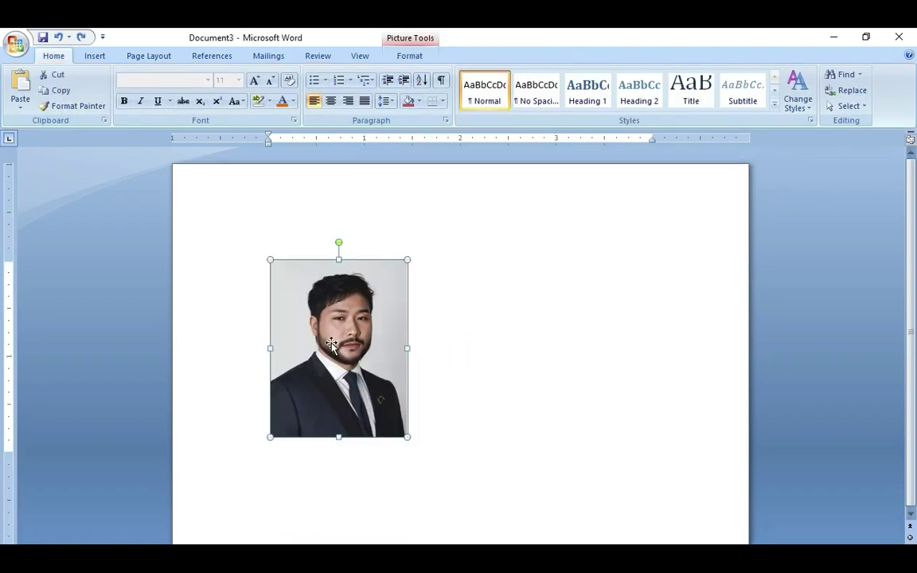
click(461, 273)
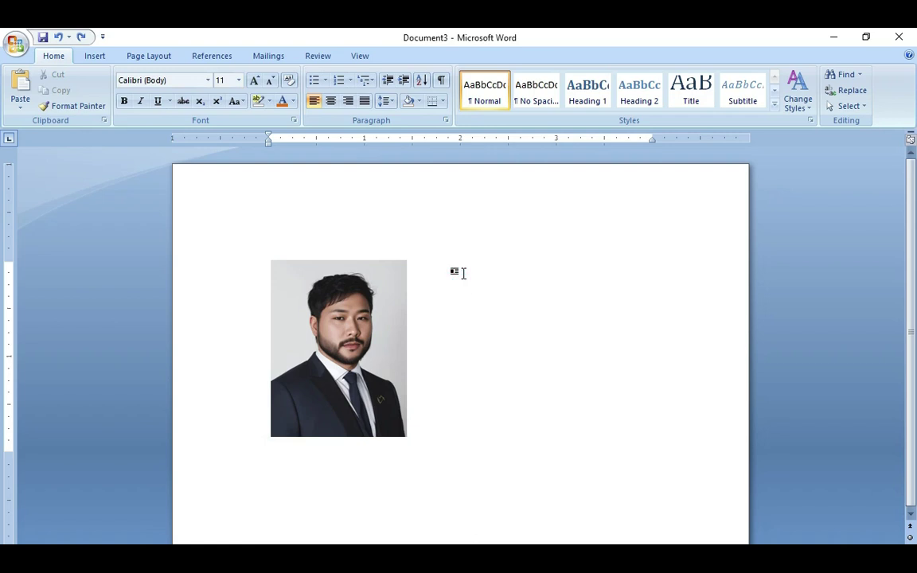
Resize the photo to 1.6 inches high and 1.2 inches wide.
click(343, 330)
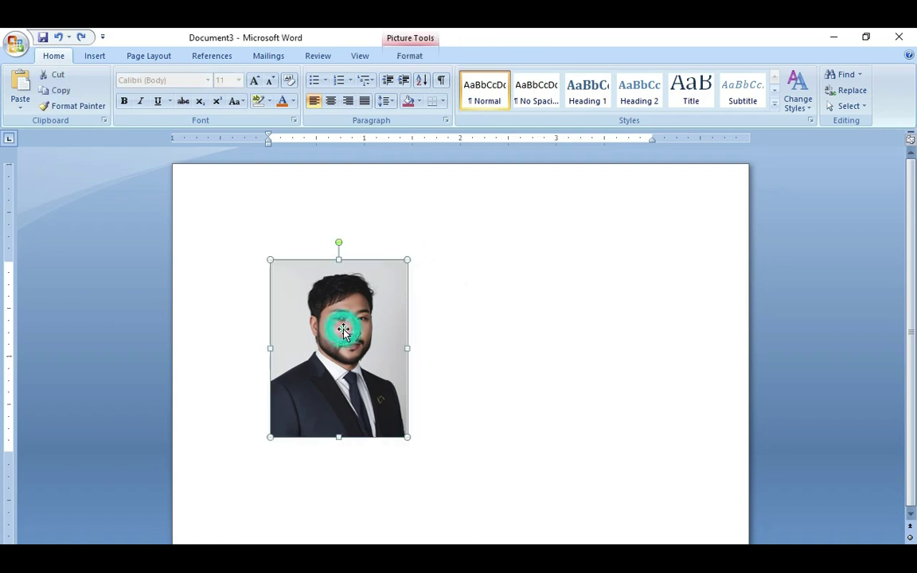
click(409, 56)
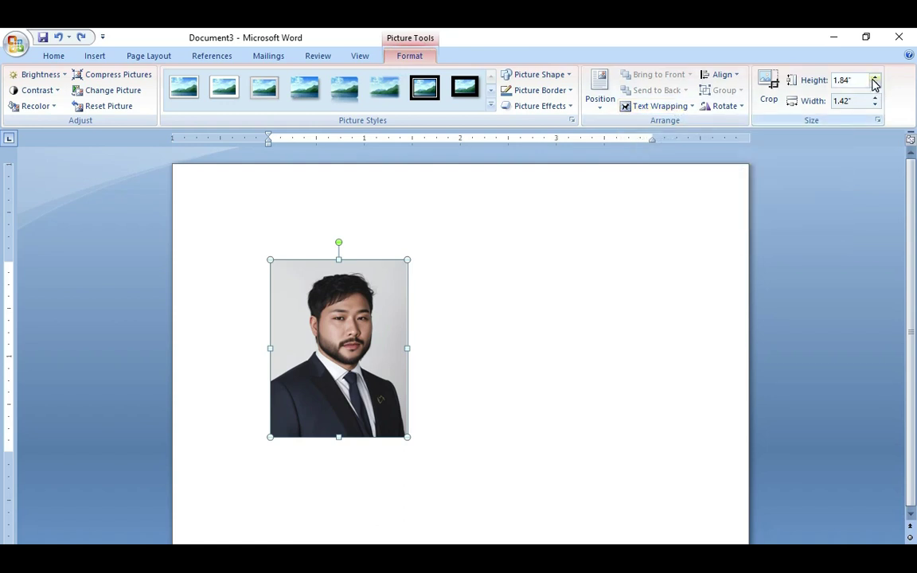
click(844, 80)
double_click(850, 80)
text(1.6)
double_click(844, 101)
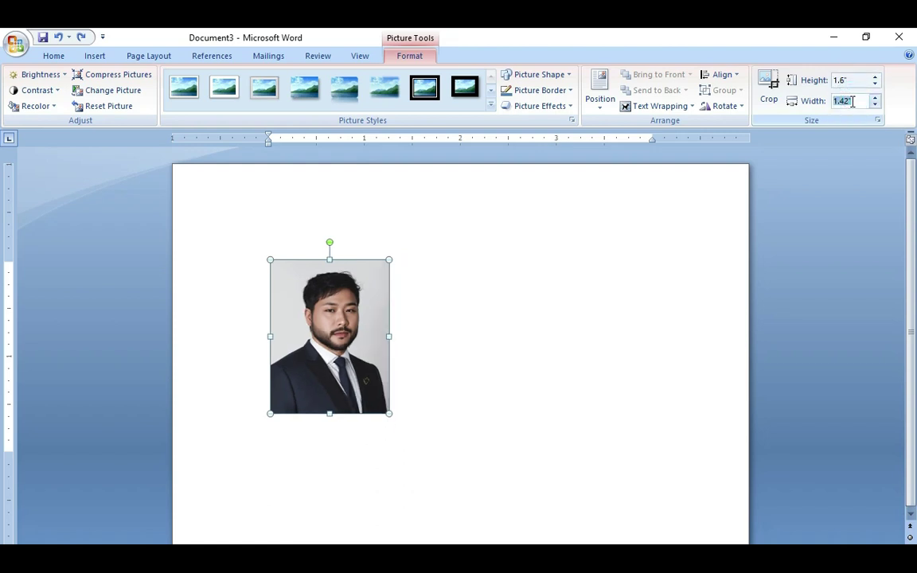
text(1)
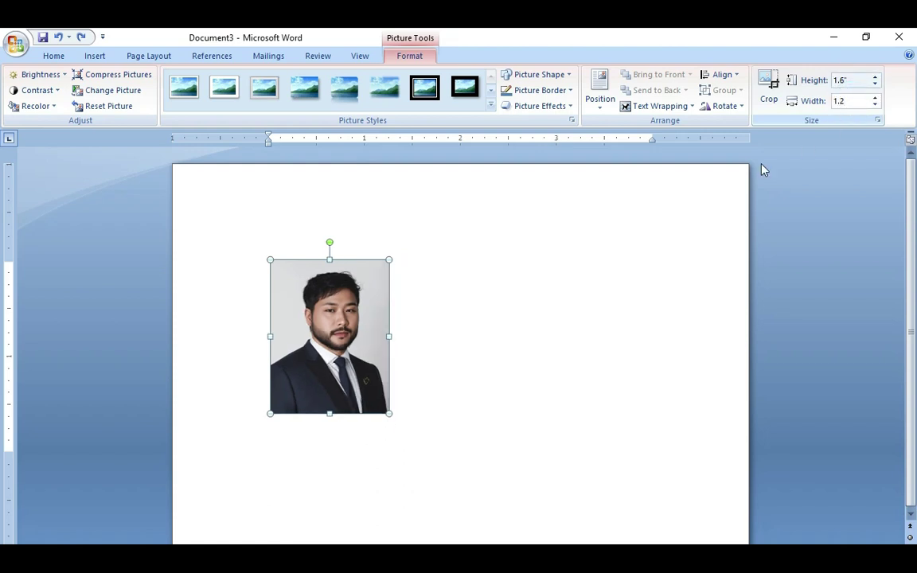
key(Return)
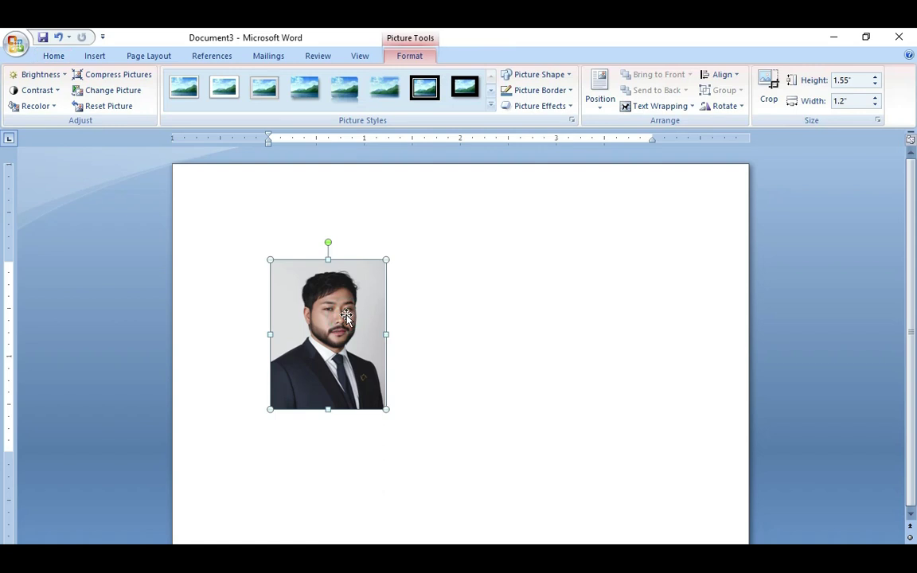
Set the photo to In Front of Text wrapping and drag it to the page's top-left corner.
click(679, 110)
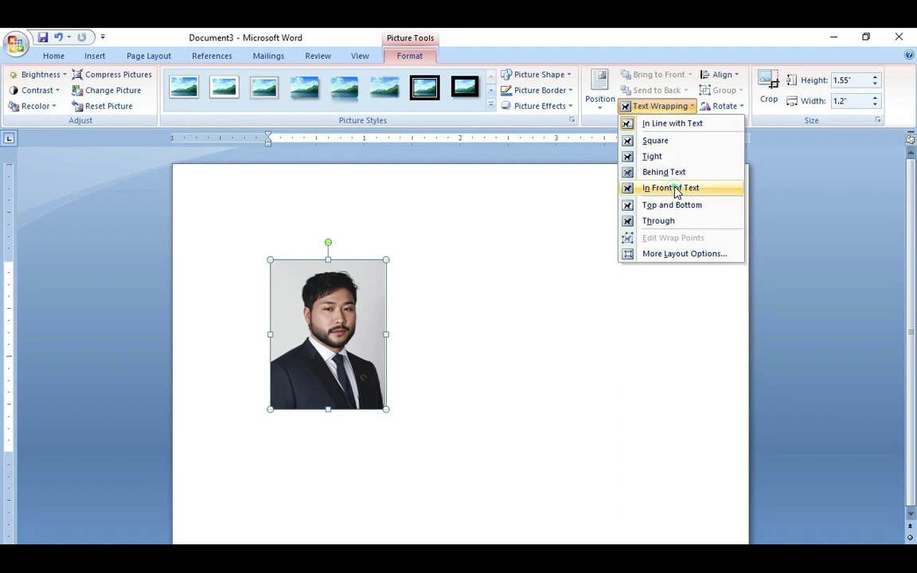
click(676, 189)
mouse_move(333, 333)
mouse_down()
mouse_move(449, 318)
mouse_move(241, 252)
mouse_up()
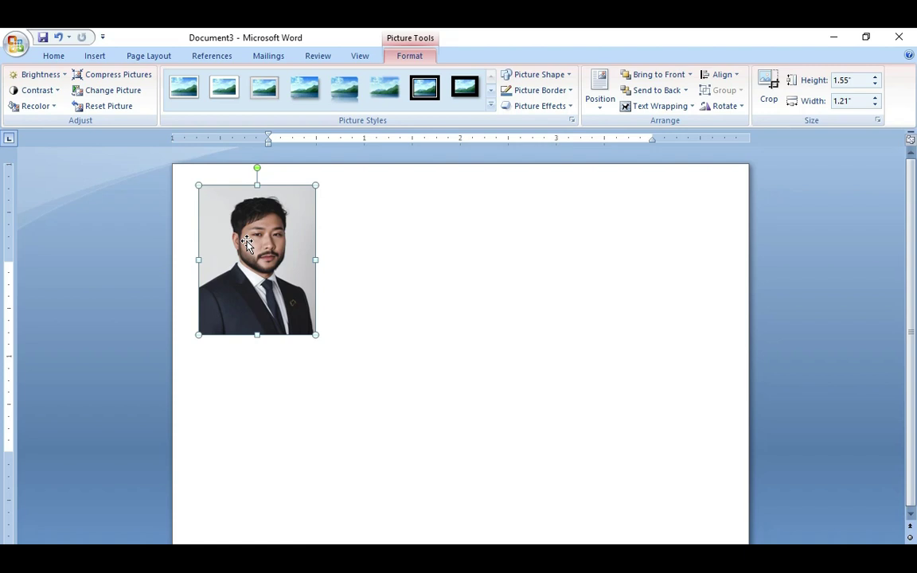
Give the photo a black 1 pt border and nudge it slightly up and left.
click(565, 94)
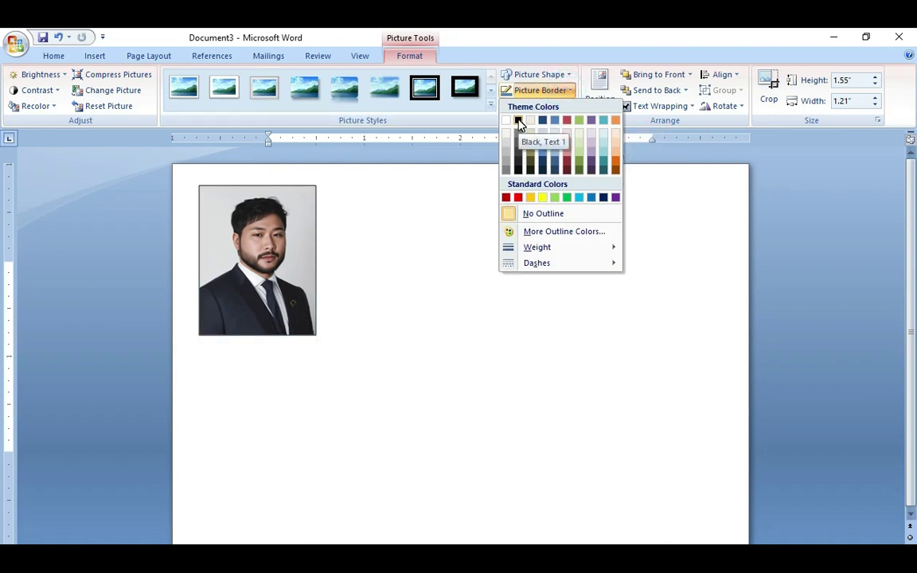
click(518, 121)
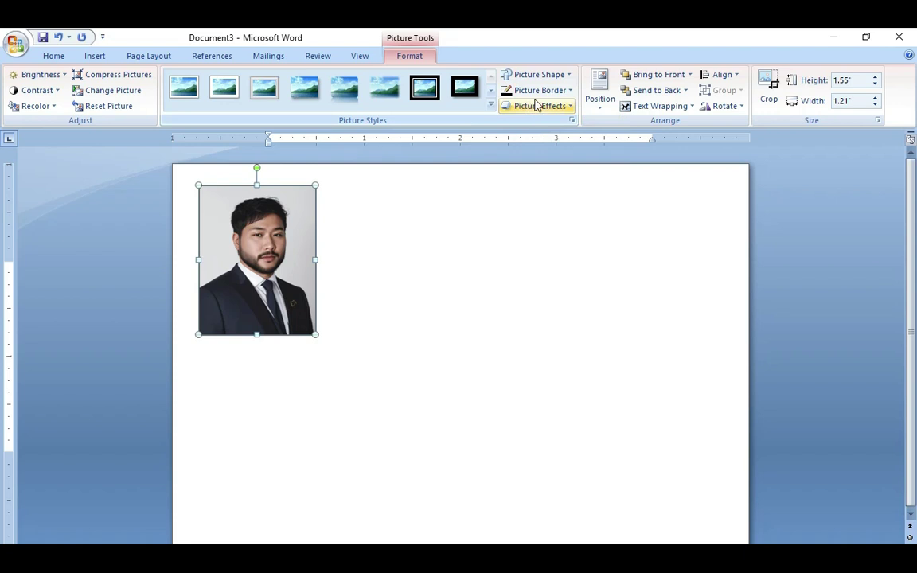
click(567, 92)
mouse_move(537, 247)
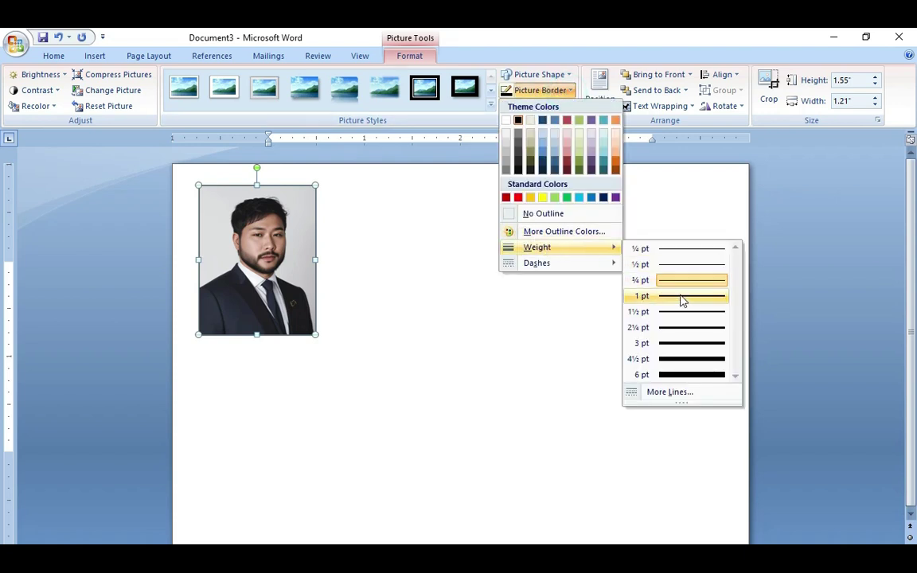
click(682, 297)
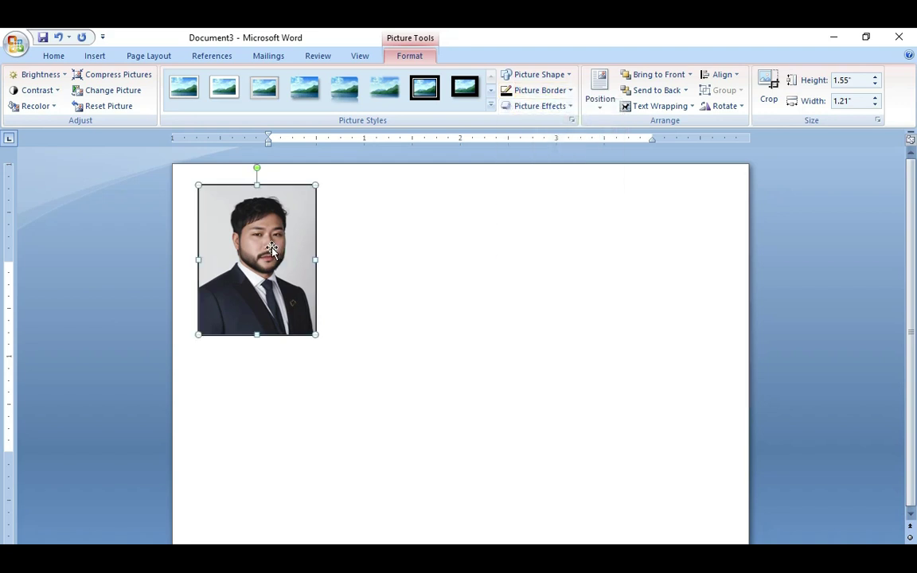
drag(265, 242, 258, 237)
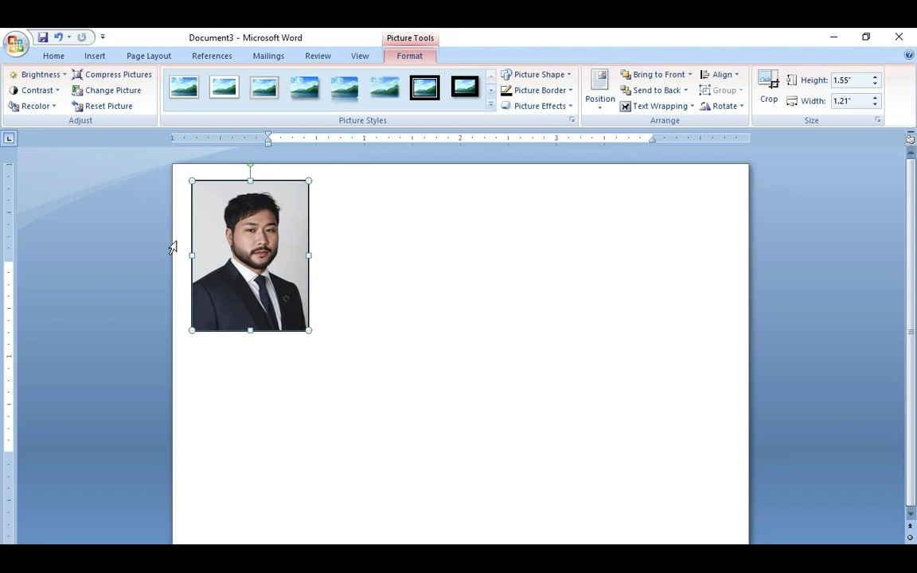
click(172, 248)
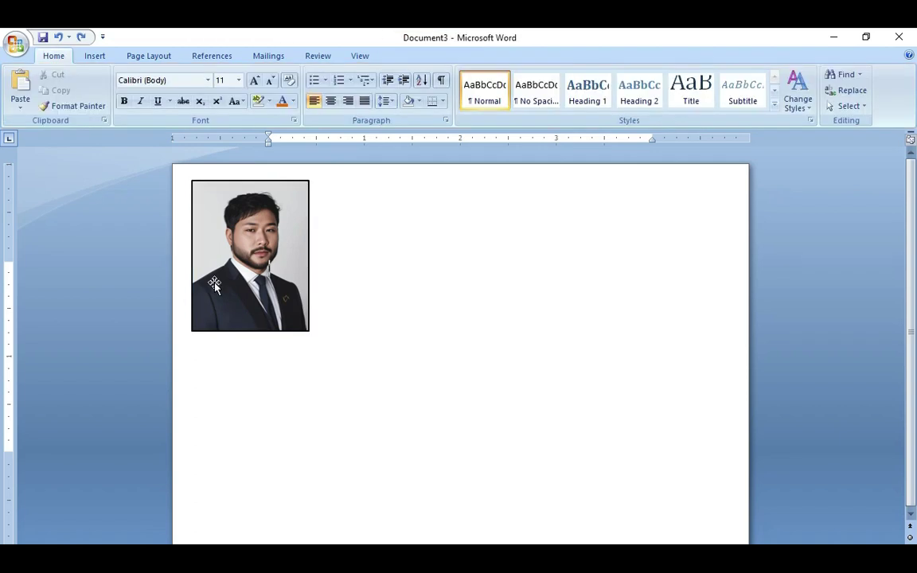
Ctrl-drag copies of the photo rightward to make four photos across the top.
drag(261, 225, 390, 225)
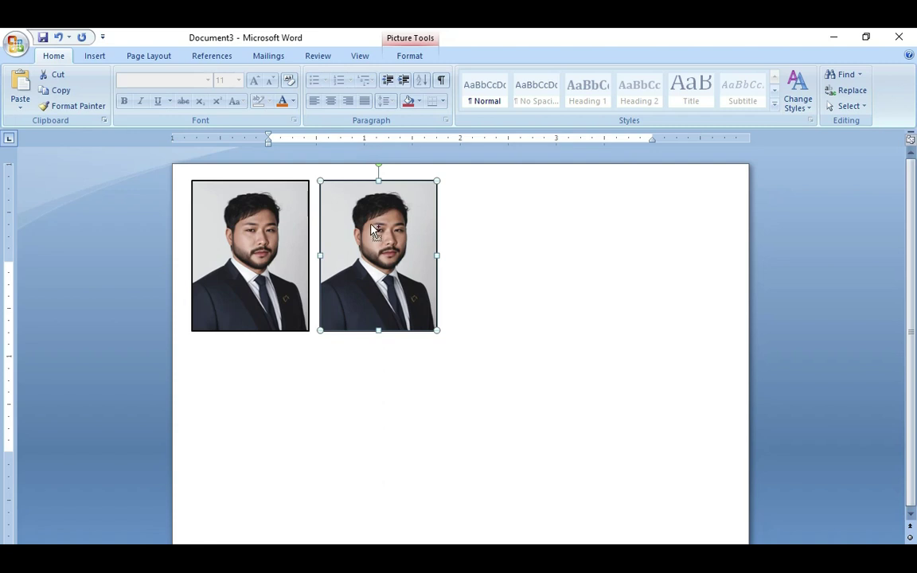
drag(364, 225, 628, 231)
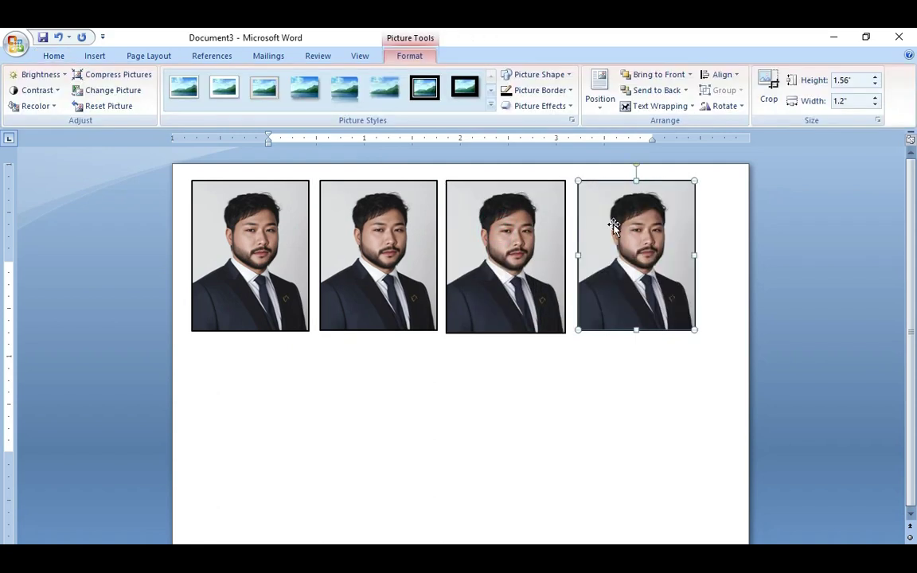
click(284, 348)
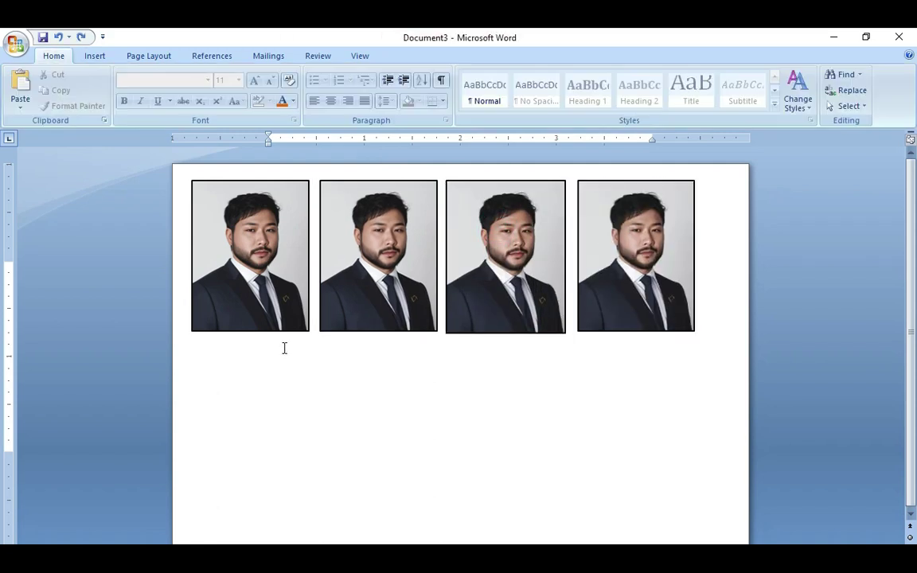
Select all four photos and Ctrl-drag a copy of them into a second row below.
click(255, 279)
ctrl+click(358, 267)
ctrl+click(500, 264)
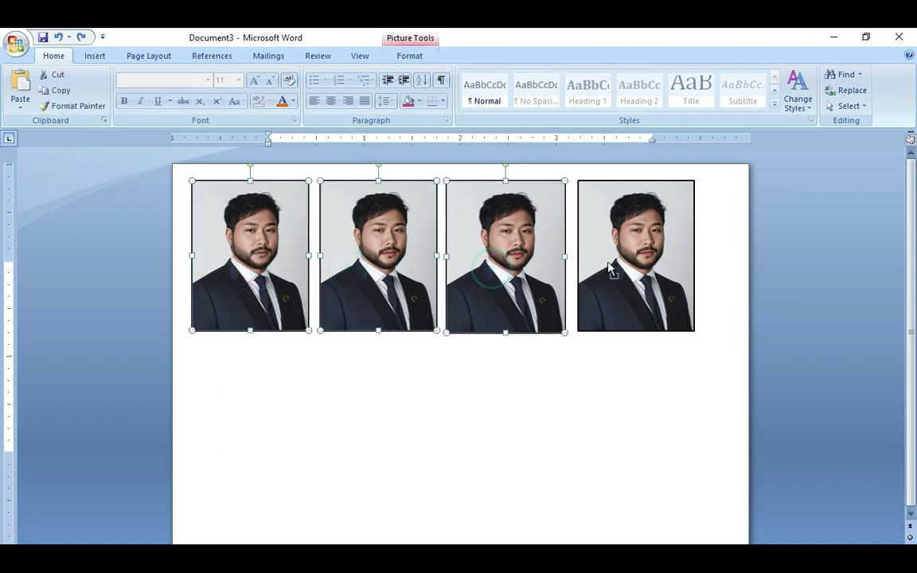
ctrl+click(633, 267)
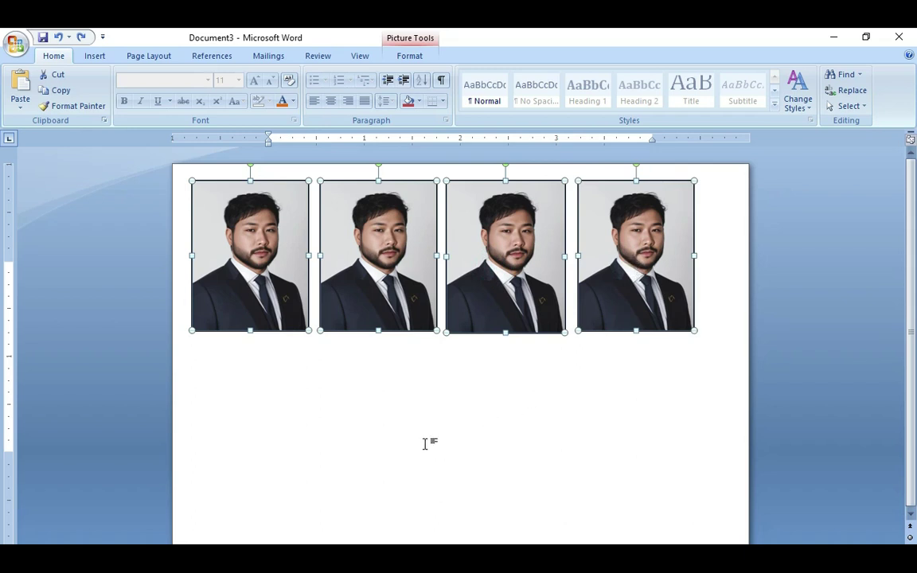
click(383, 244)
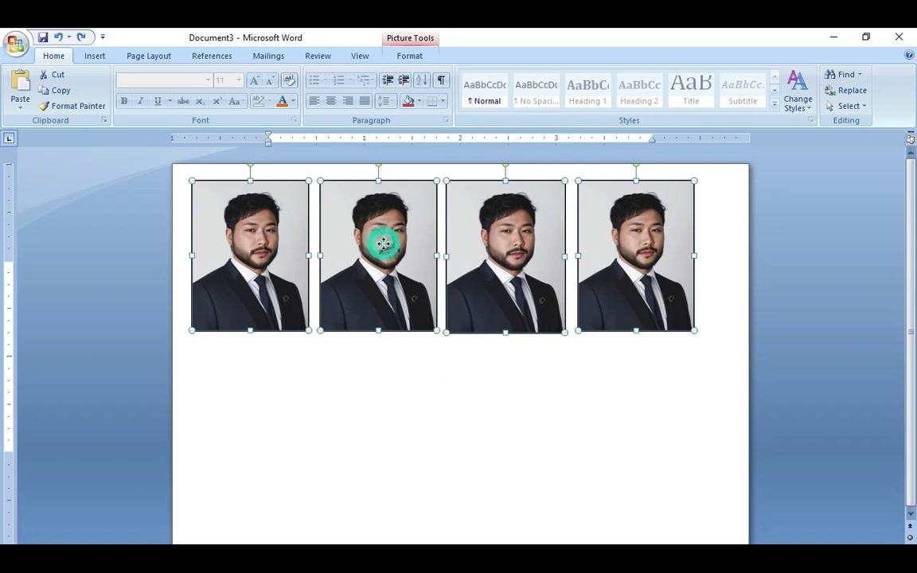
drag(384, 244, 361, 405)
click(717, 318)
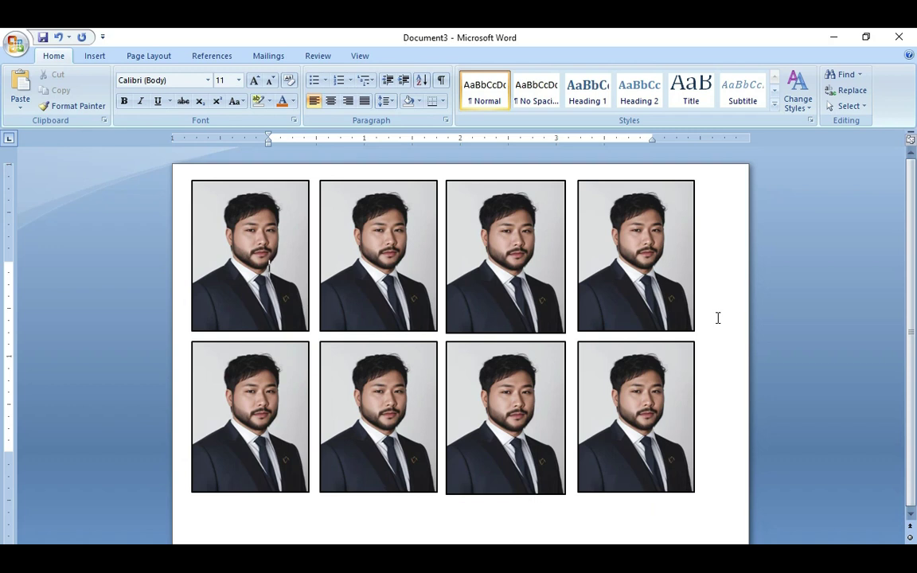
click(15, 45)
mouse_move(45, 203)
click(174, 171)
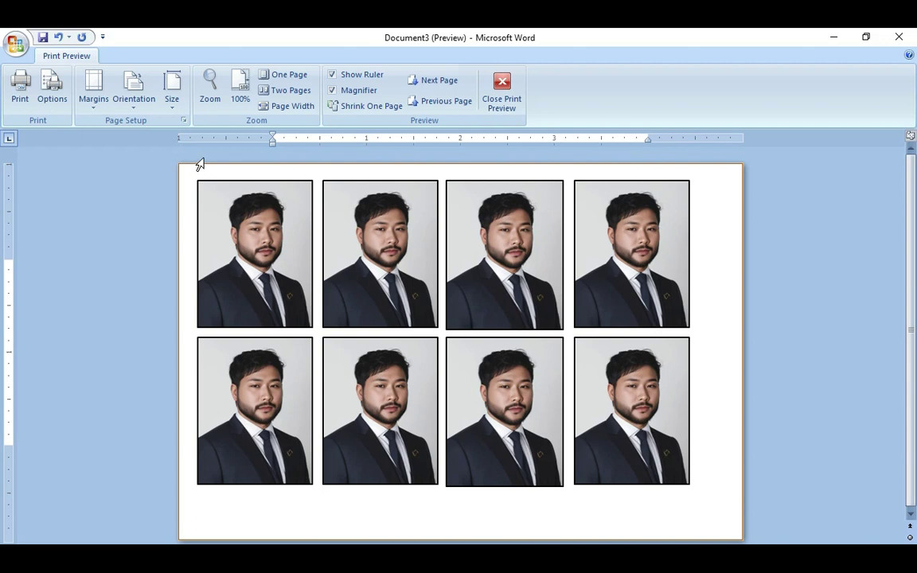
click(496, 87)
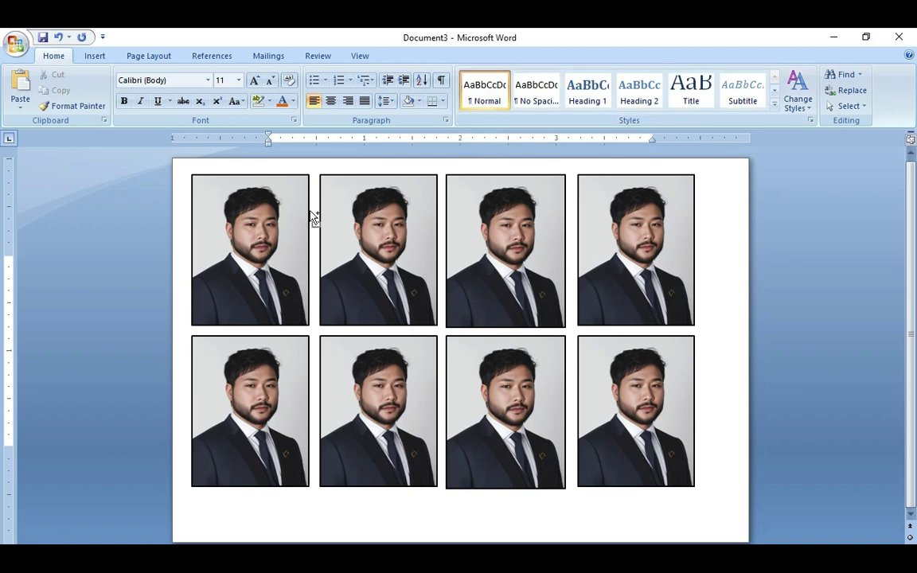
Open Print with Ctrl+P and choose the EPSON1EEC60 (L3250 Series) printer.
key(ctrl+p)
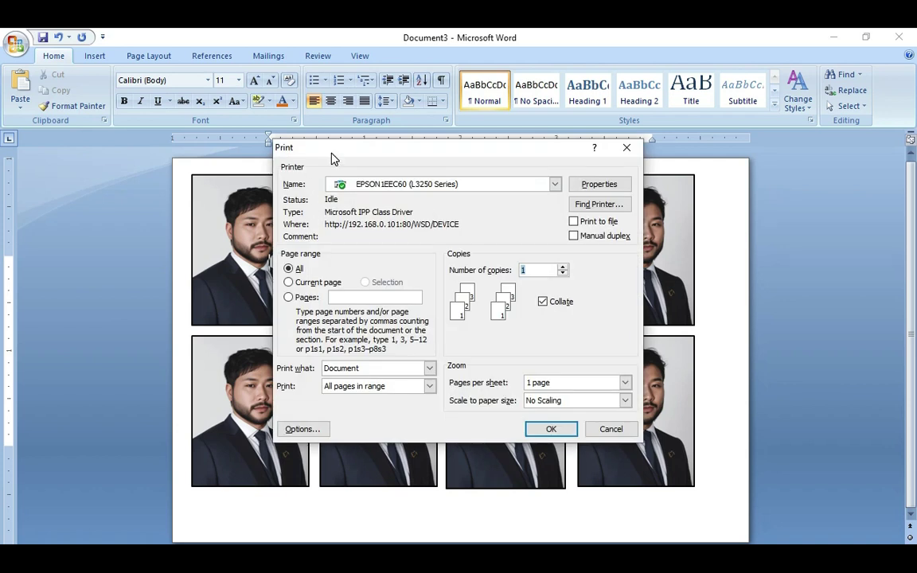
click(555, 185)
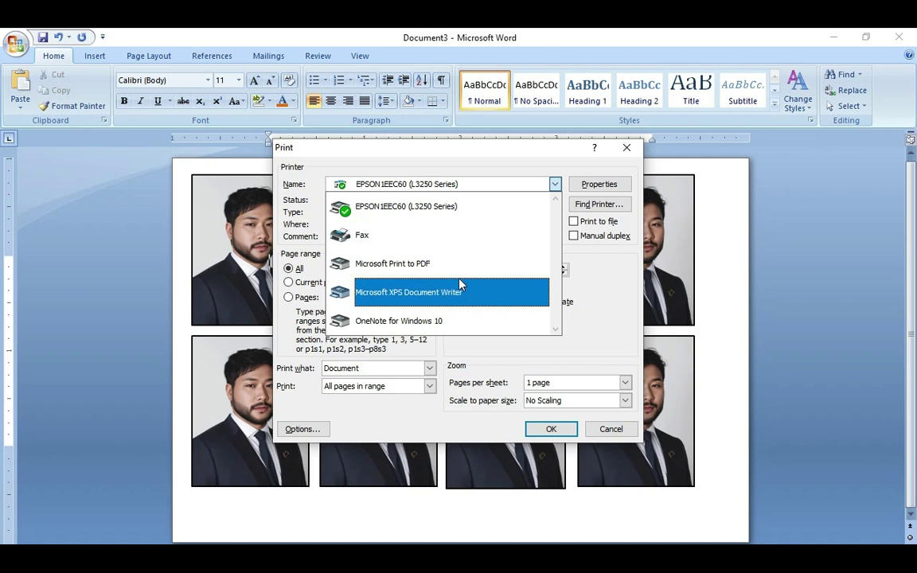
click(468, 209)
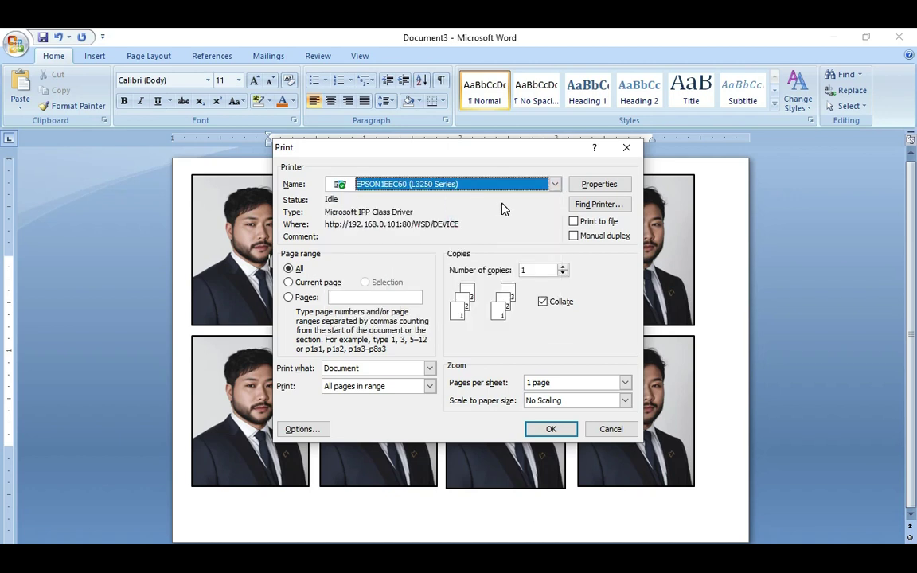
In the printer Properties, set the media to Glossy Paper with Color printing.
click(605, 185)
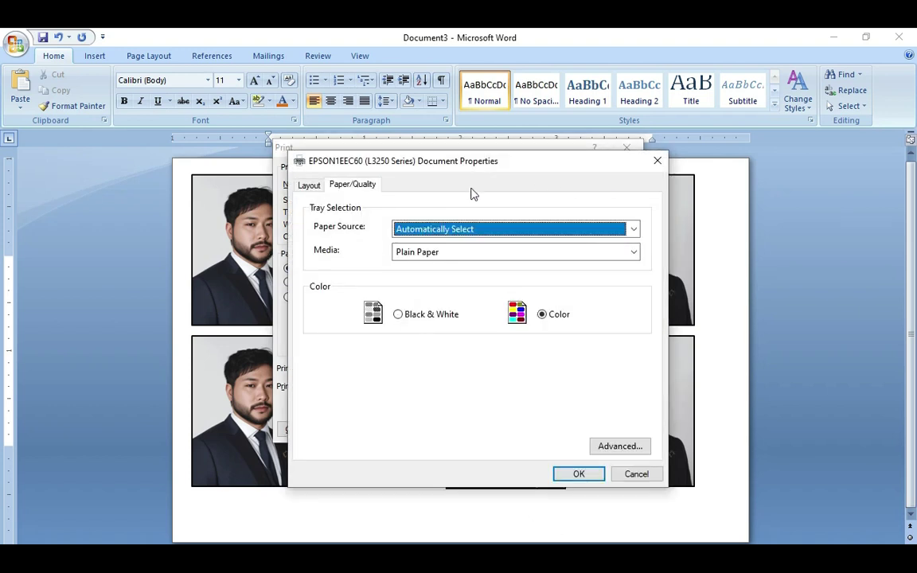
click(634, 253)
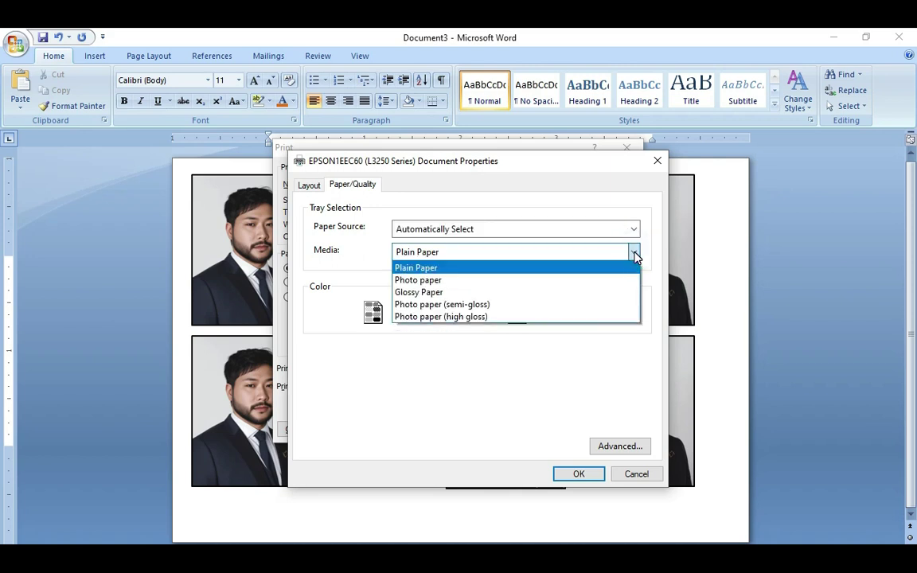
click(451, 293)
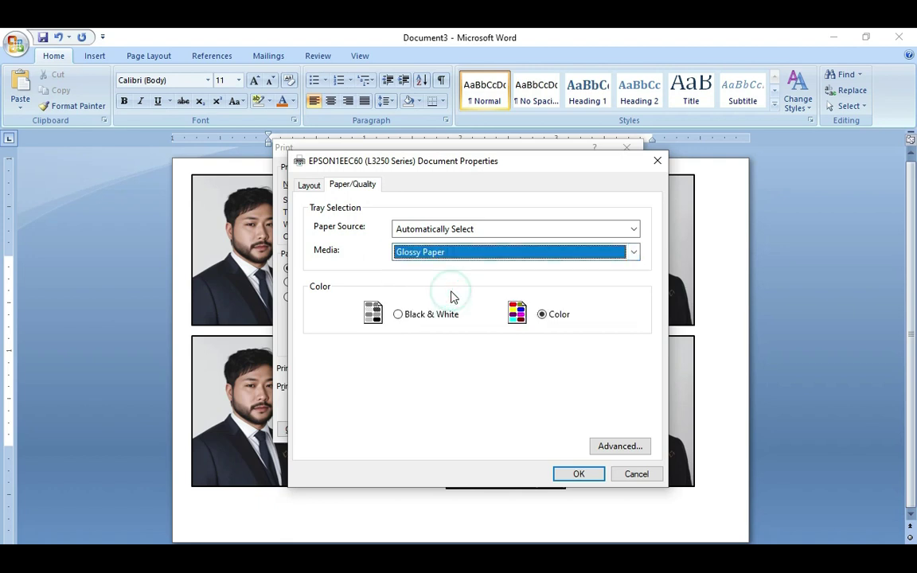
click(544, 315)
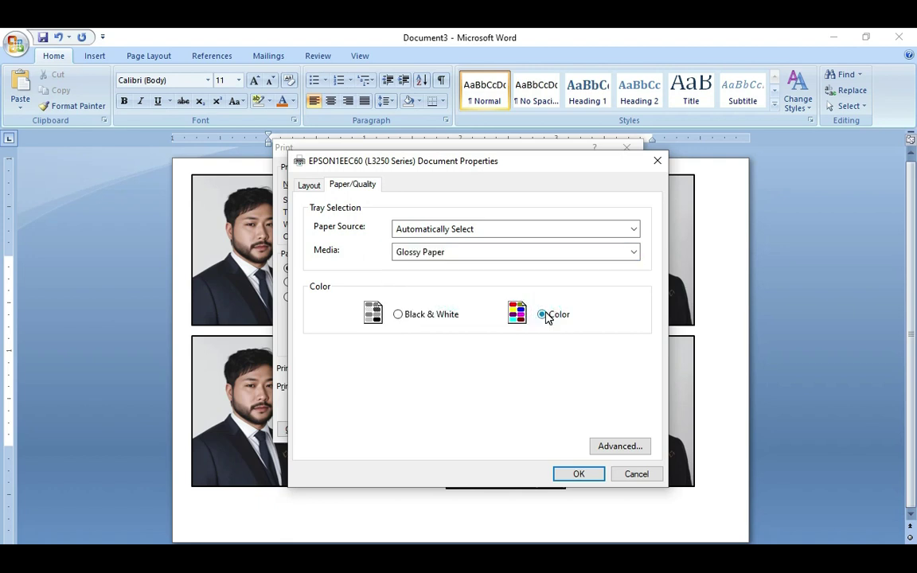
Under Advanced, choose A4 paper and High quality output, then confirm both dialogs.
click(620, 448)
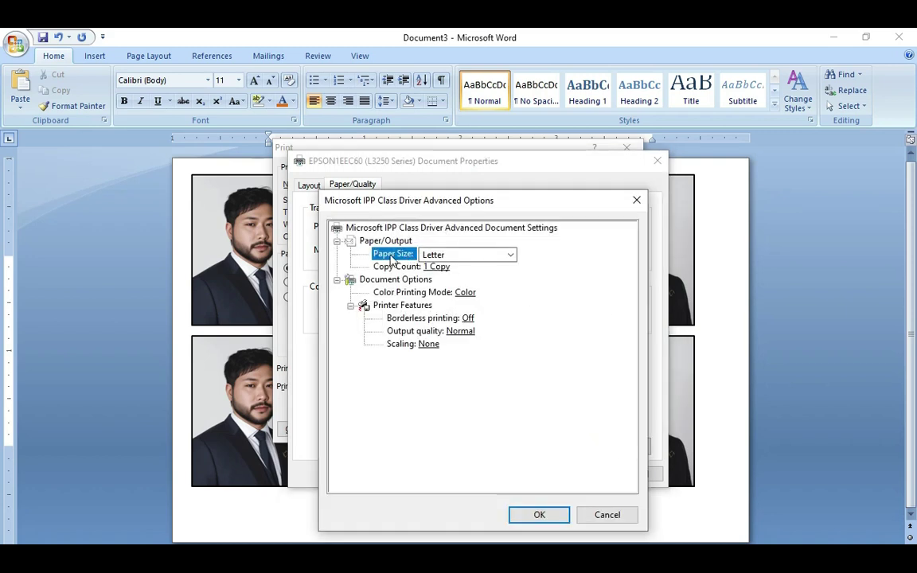
click(510, 254)
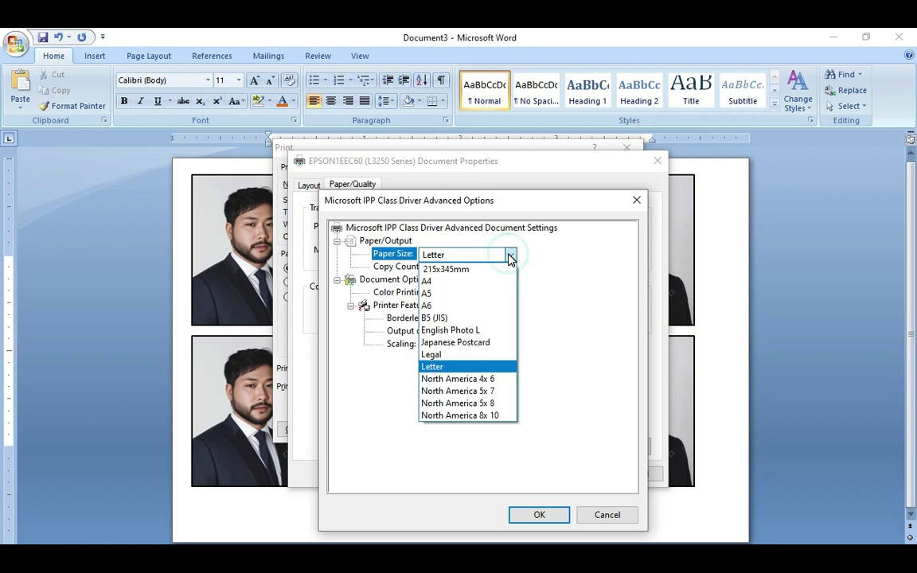
click(440, 283)
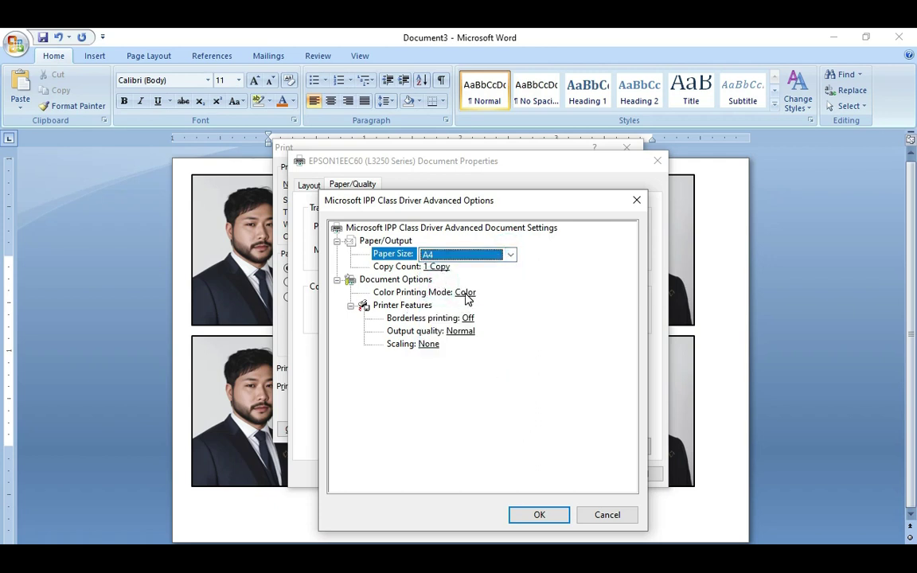
click(458, 333)
click(509, 333)
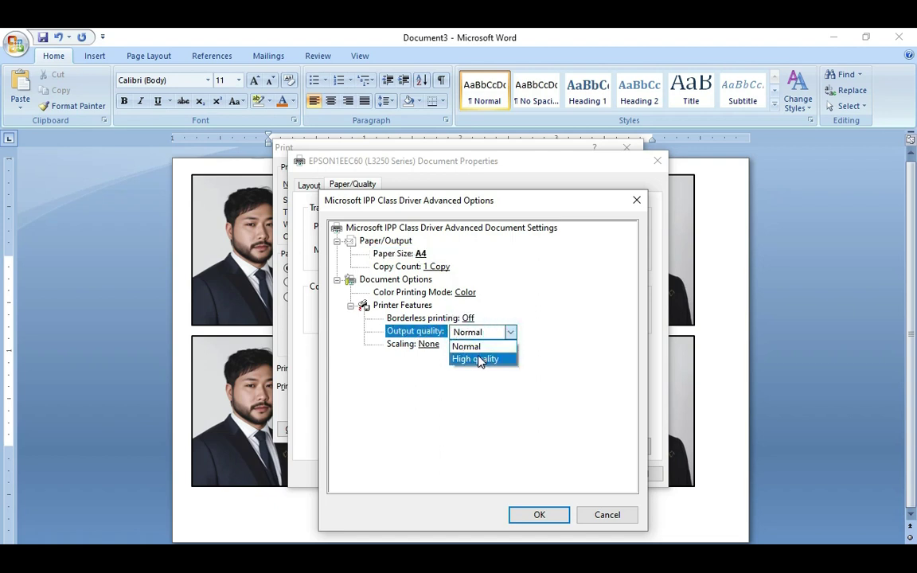
click(478, 360)
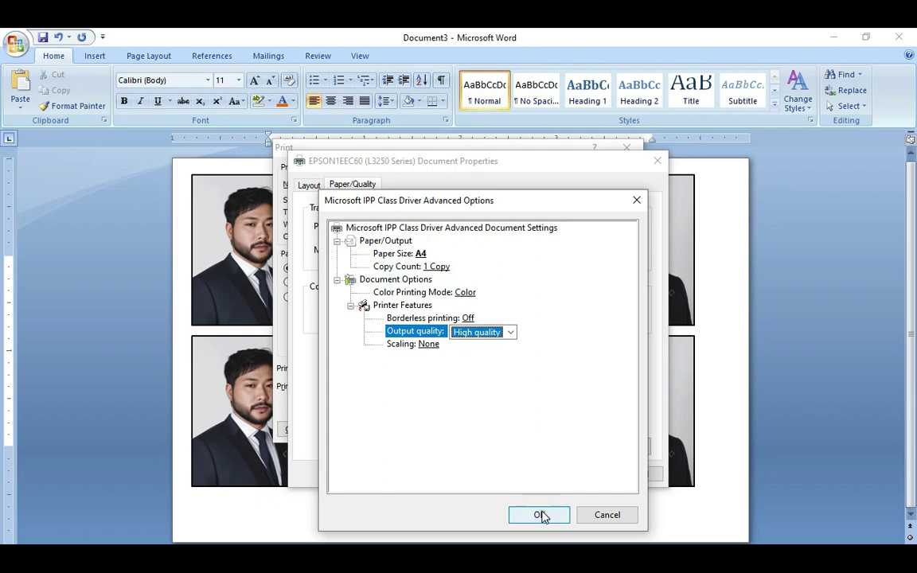
click(540, 516)
click(572, 478)
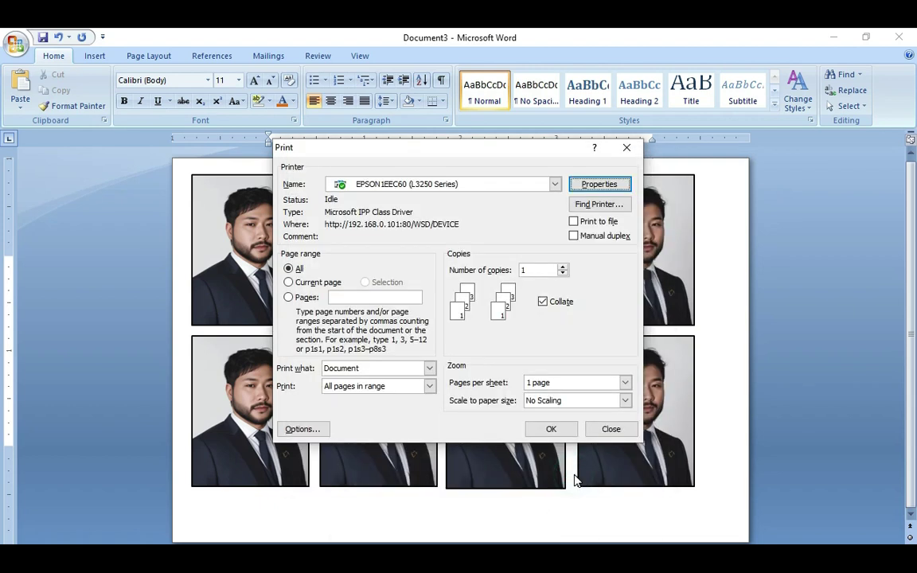
Move the Print dialog off the photos and close it without printing.
mouse_move(421, 148)
mouse_down()
mouse_move(618, 230)
mouse_move(627, 247)
mouse_up()
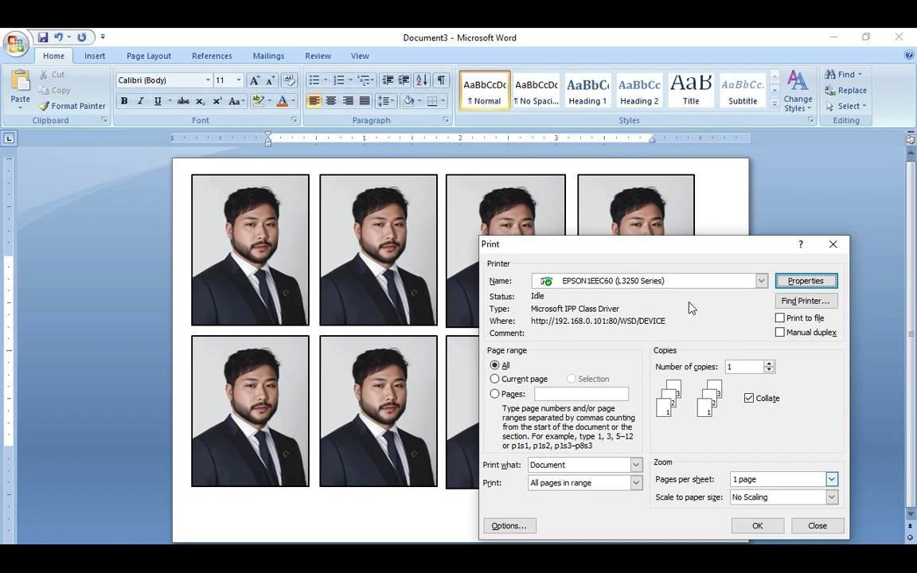
click(832, 244)
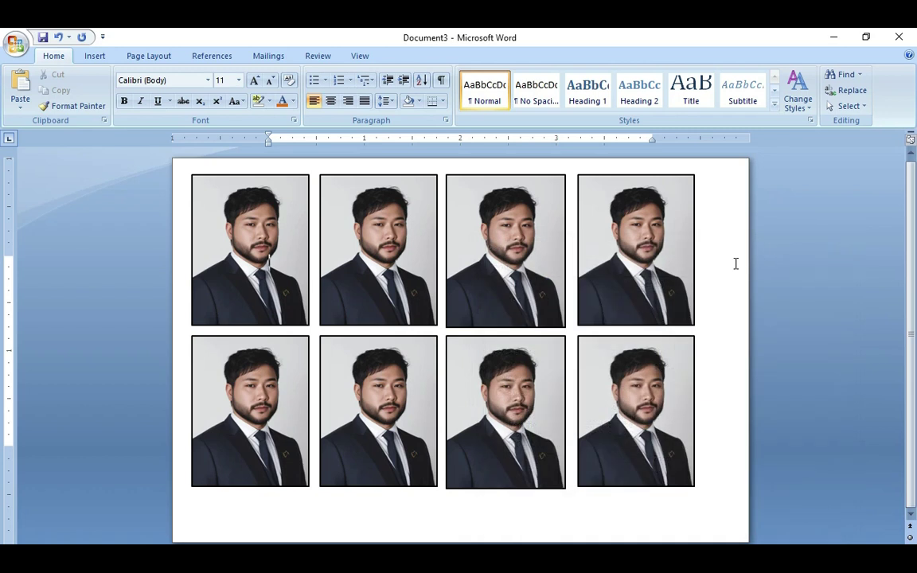